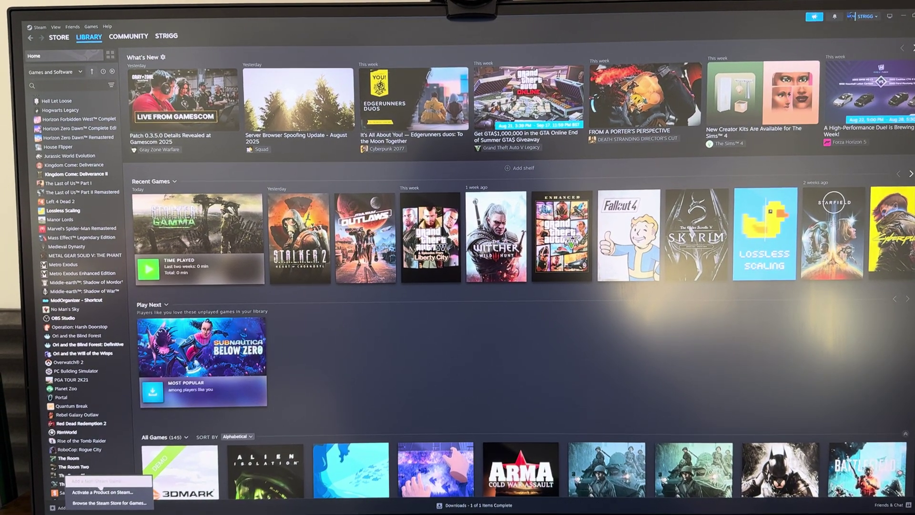
Step: Start adding a non-Steam program to the library from the Add a Game menu
click(96, 482)
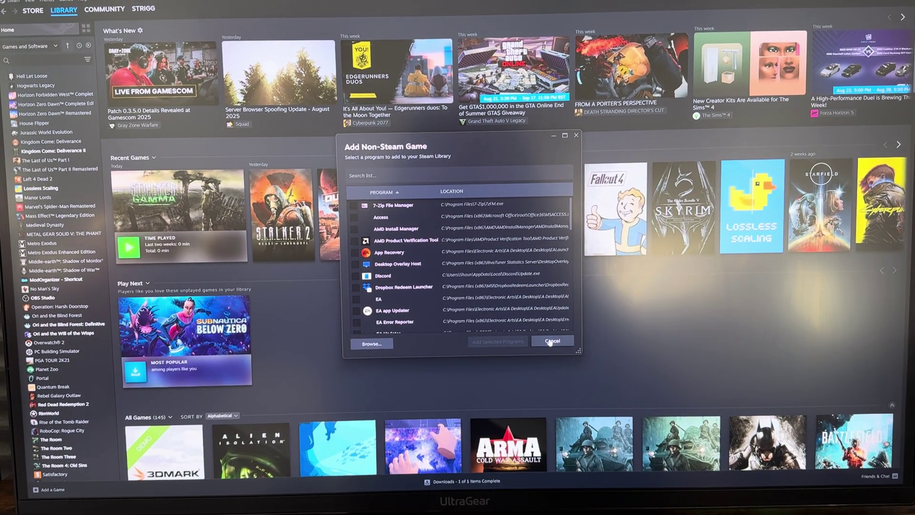
Step: Cancel the add-program dialog and show the ModOrganizer - Shortcut library page
click(552, 341)
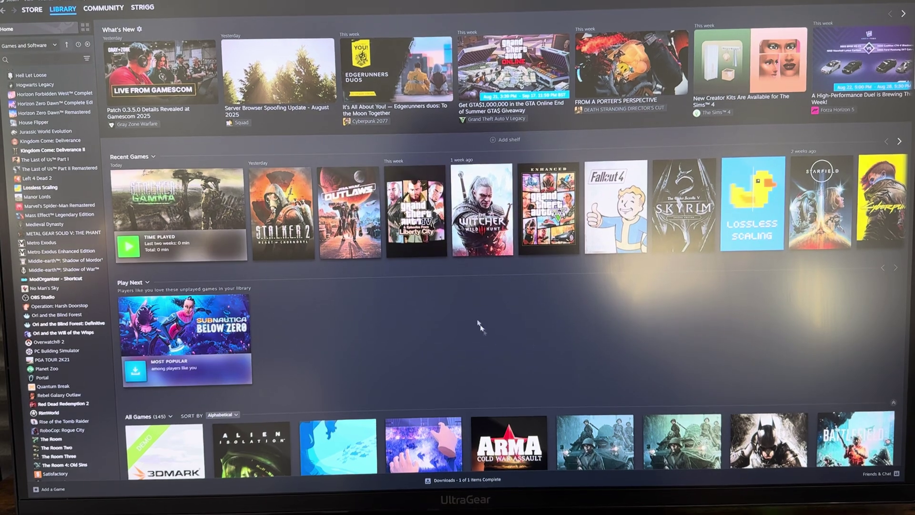
click(202, 223)
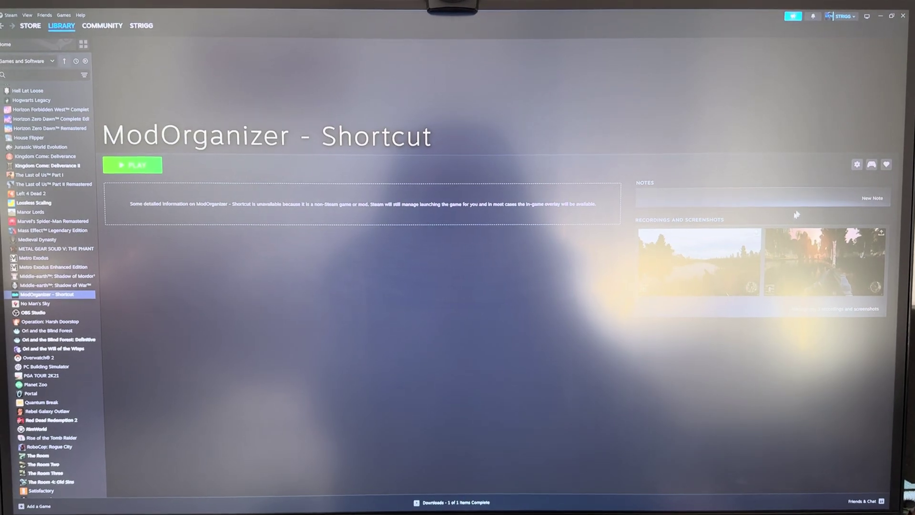
Step: Apply the saved Xbox Controller: GAMMA layout to the ModOrganizer - Shortcut
click(872, 166)
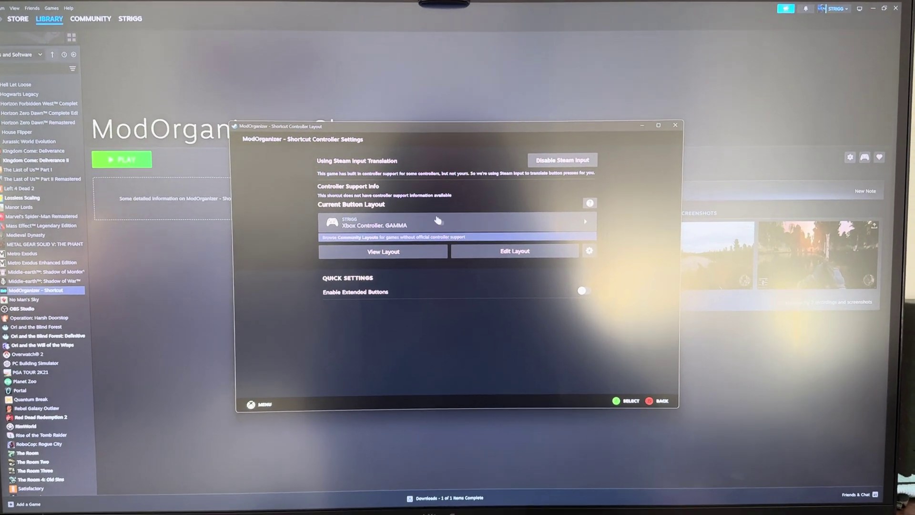
click(421, 222)
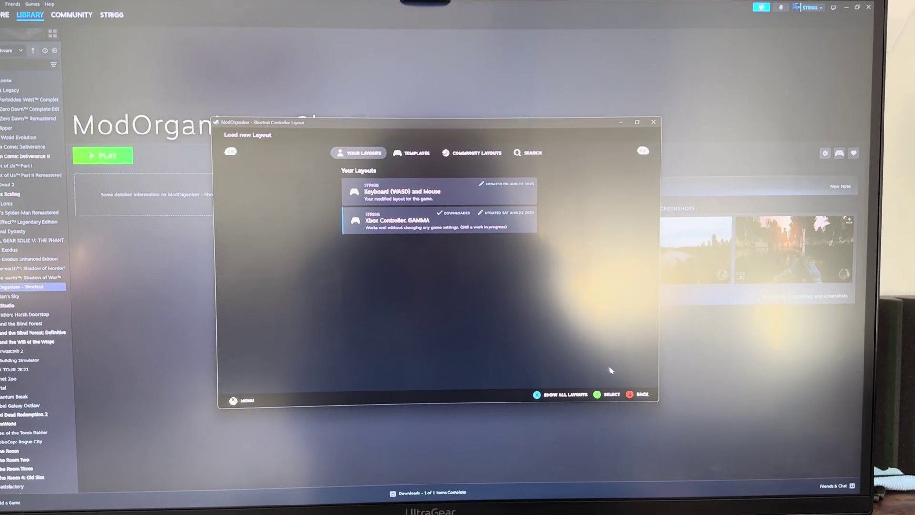
click(637, 393)
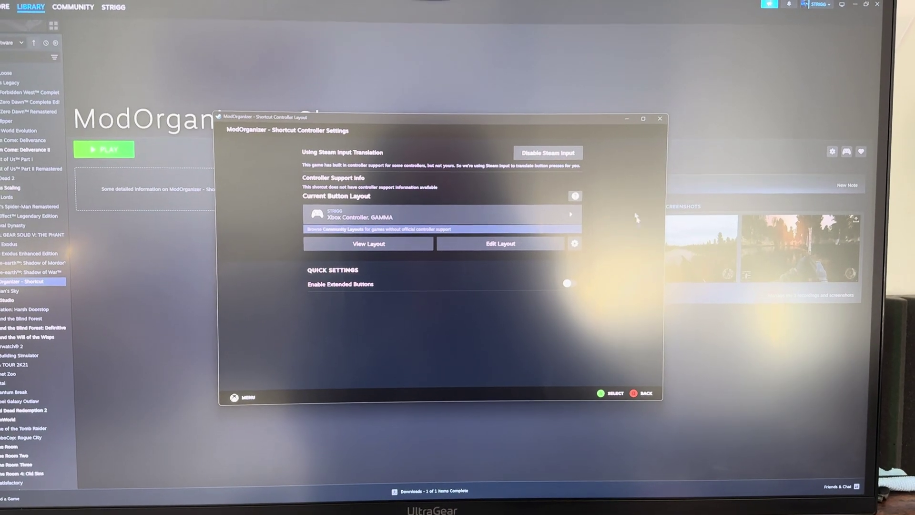
Step: Close the shortcut's controller settings window
click(656, 122)
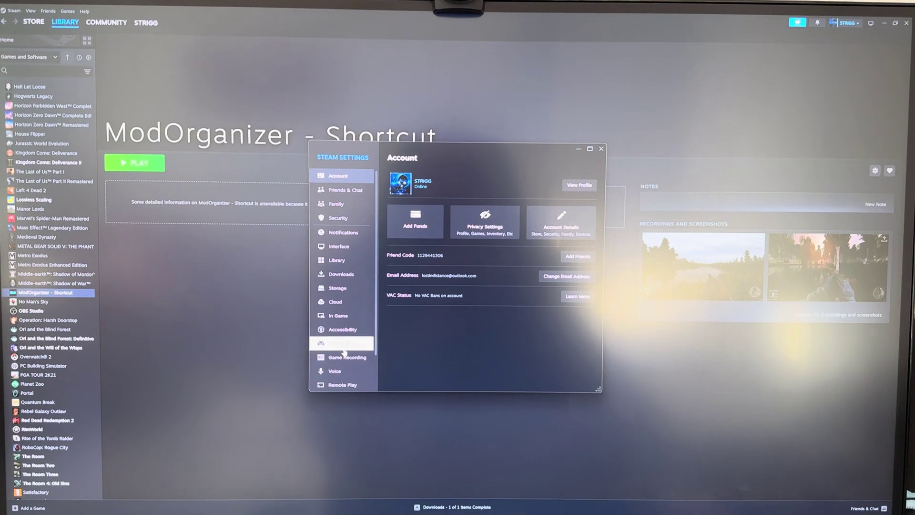
Step: Confirm Steam Input is enabled in the Controller settings, then close Settings
click(342, 345)
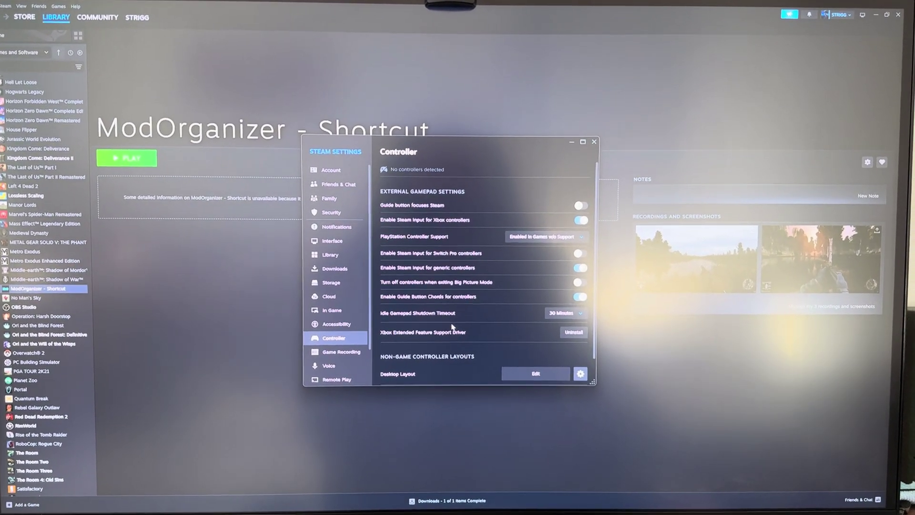
scroll(462, 353, down, 2)
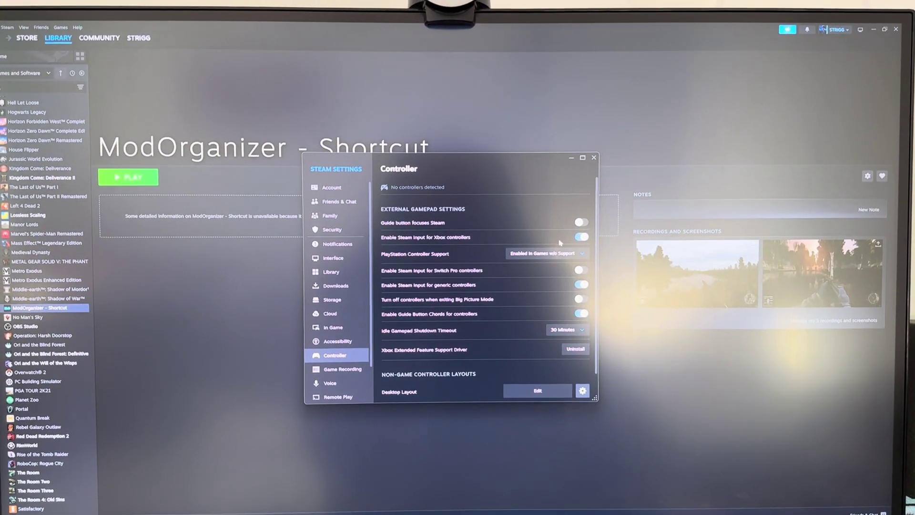
click(594, 164)
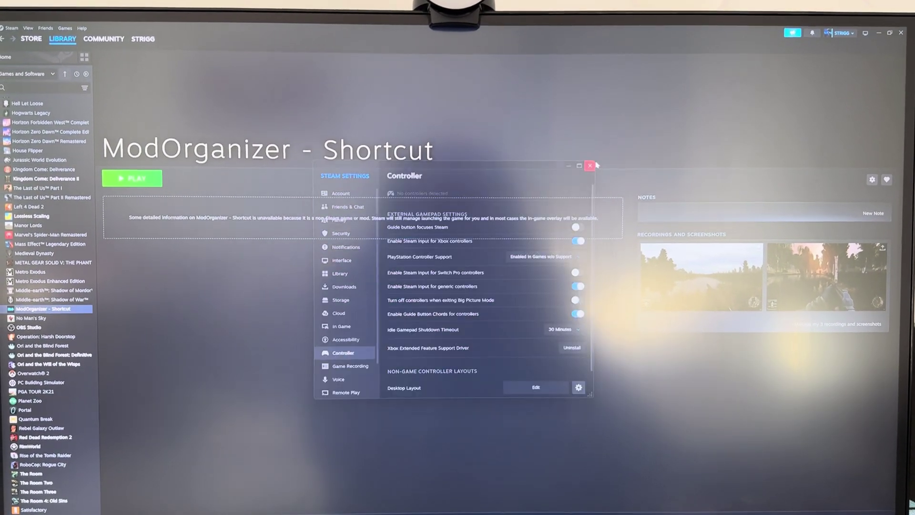